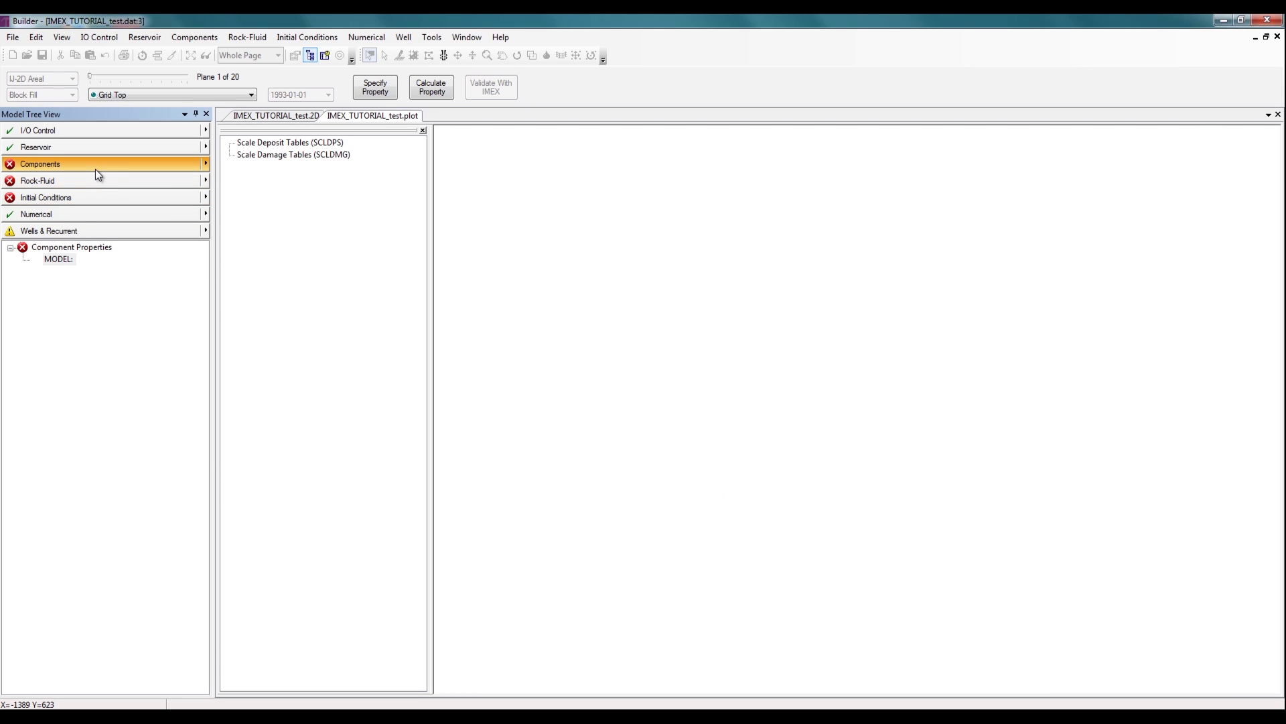
# Start a Quick Fluid Model from the Components menu using the black-oil correlations option
pyautogui.click(206, 163)
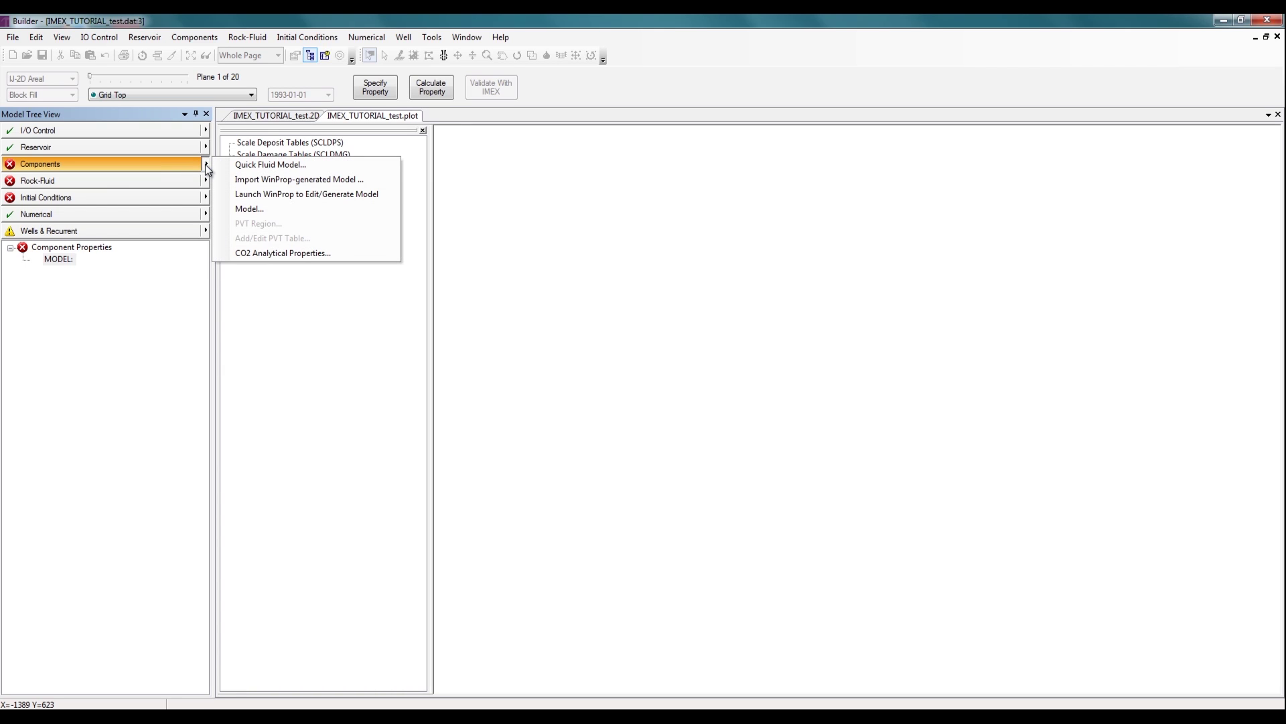
pyautogui.click(240, 166)
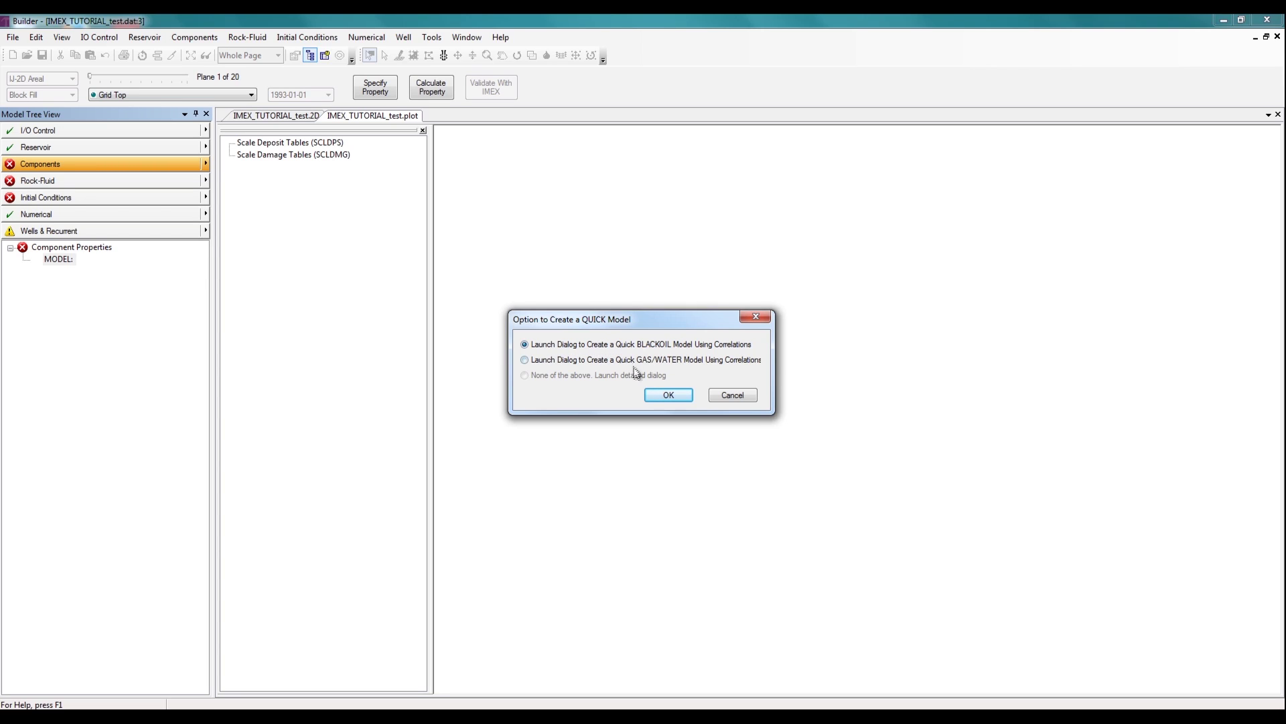
pyautogui.click(661, 397)
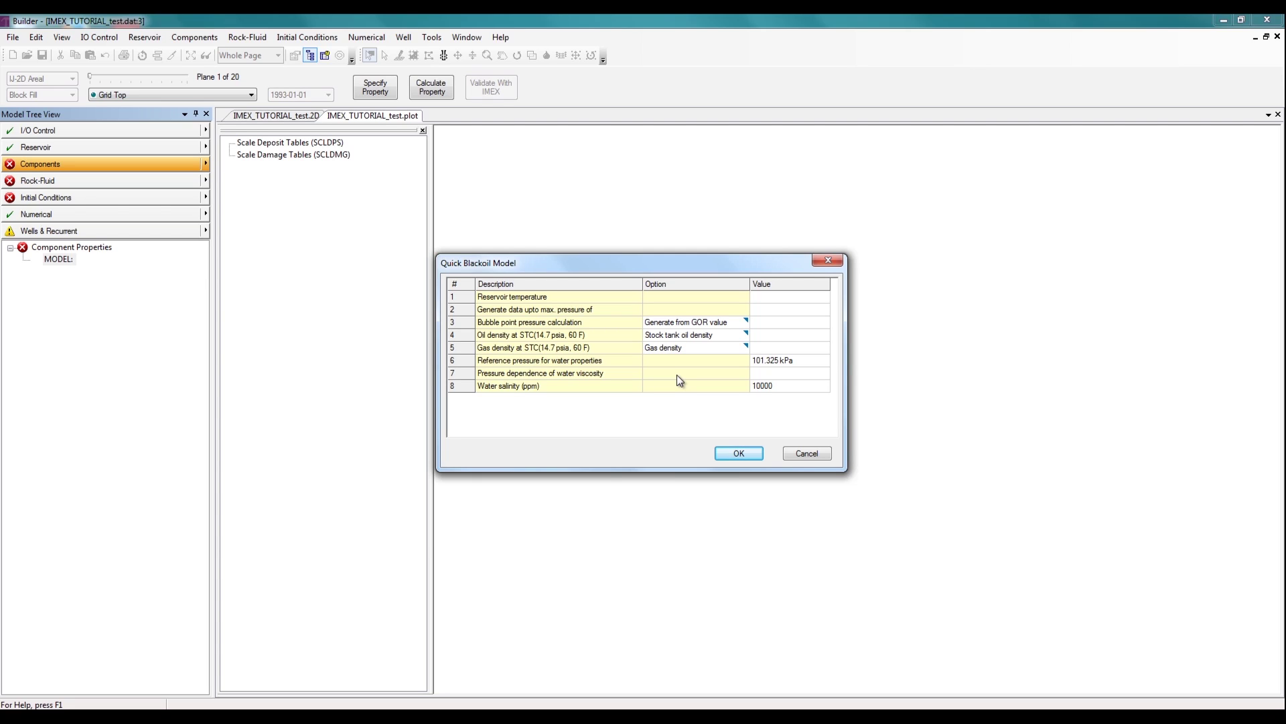
# Enter a reservoir temperature of 50 C and a maximum pressure of 35000 kPa
pyautogui.click(774, 296)
pyautogui.write('50')
pyautogui.press('Return')
pyautogui.click(775, 308)
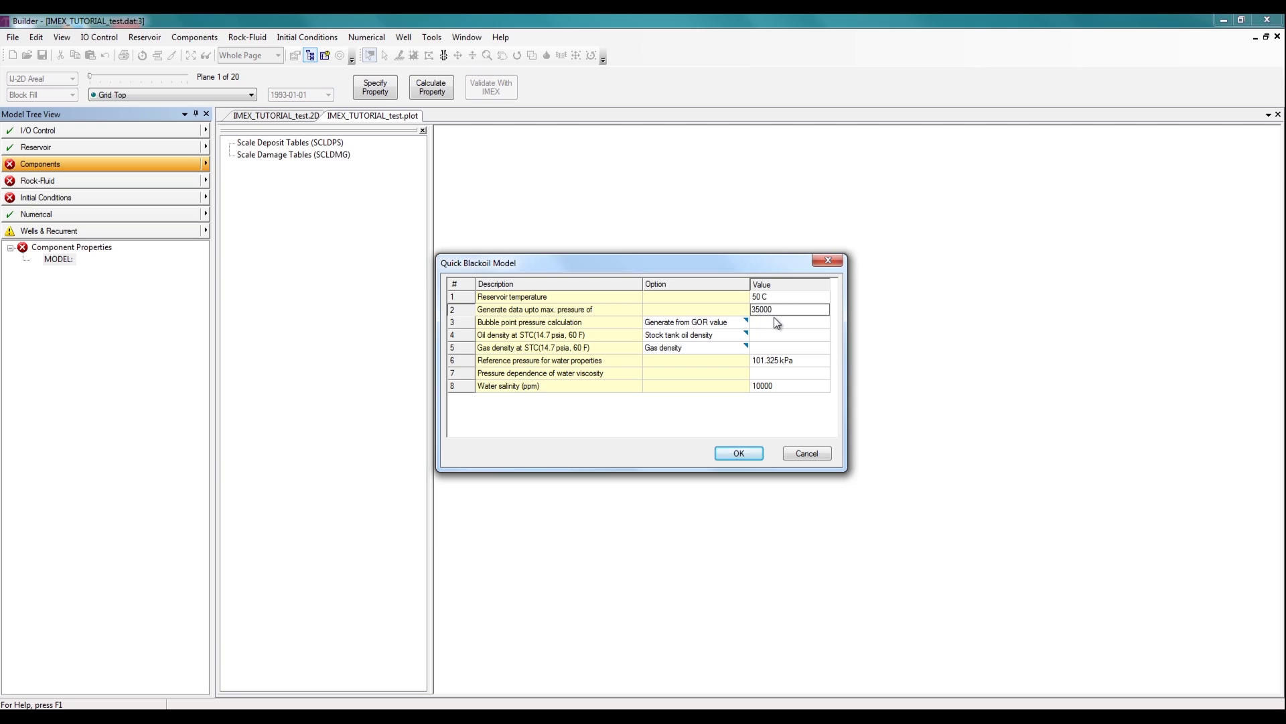
pyautogui.click(774, 317)
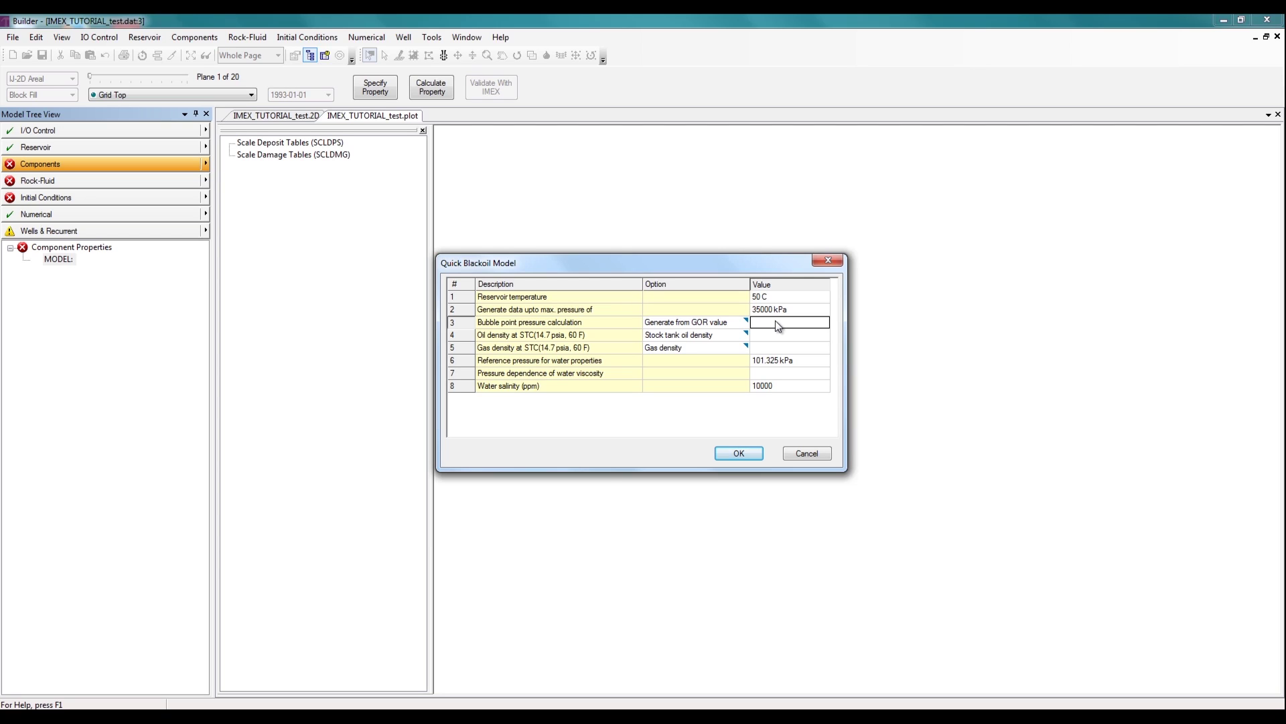
# Set the bubble point option to Value provided and enter 7500
pyautogui.click(728, 324)
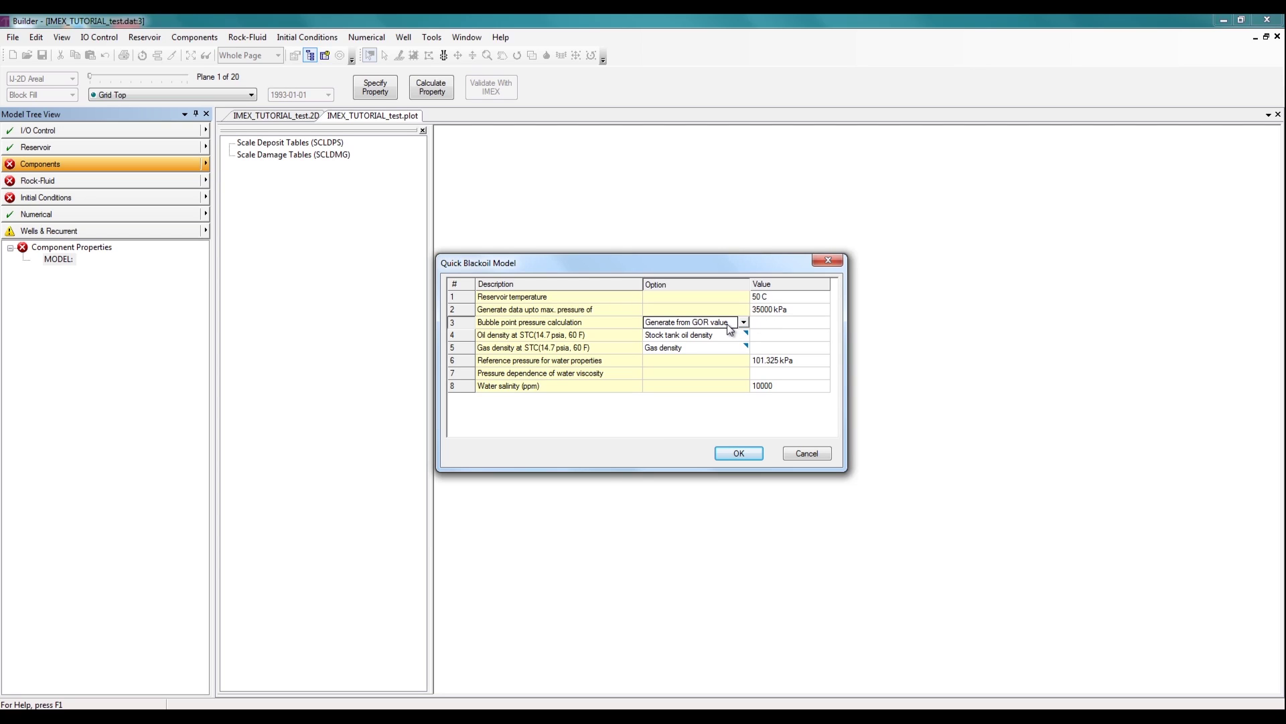
pyautogui.click(730, 324)
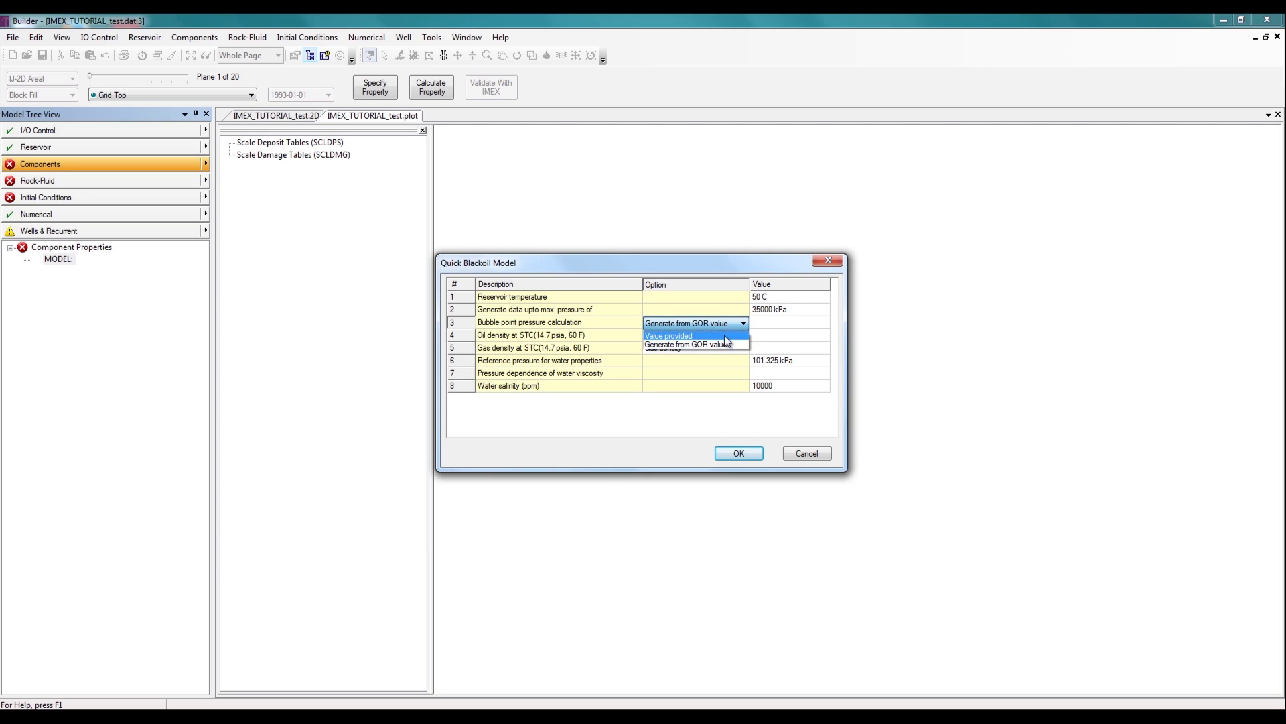
pyautogui.click(725, 335)
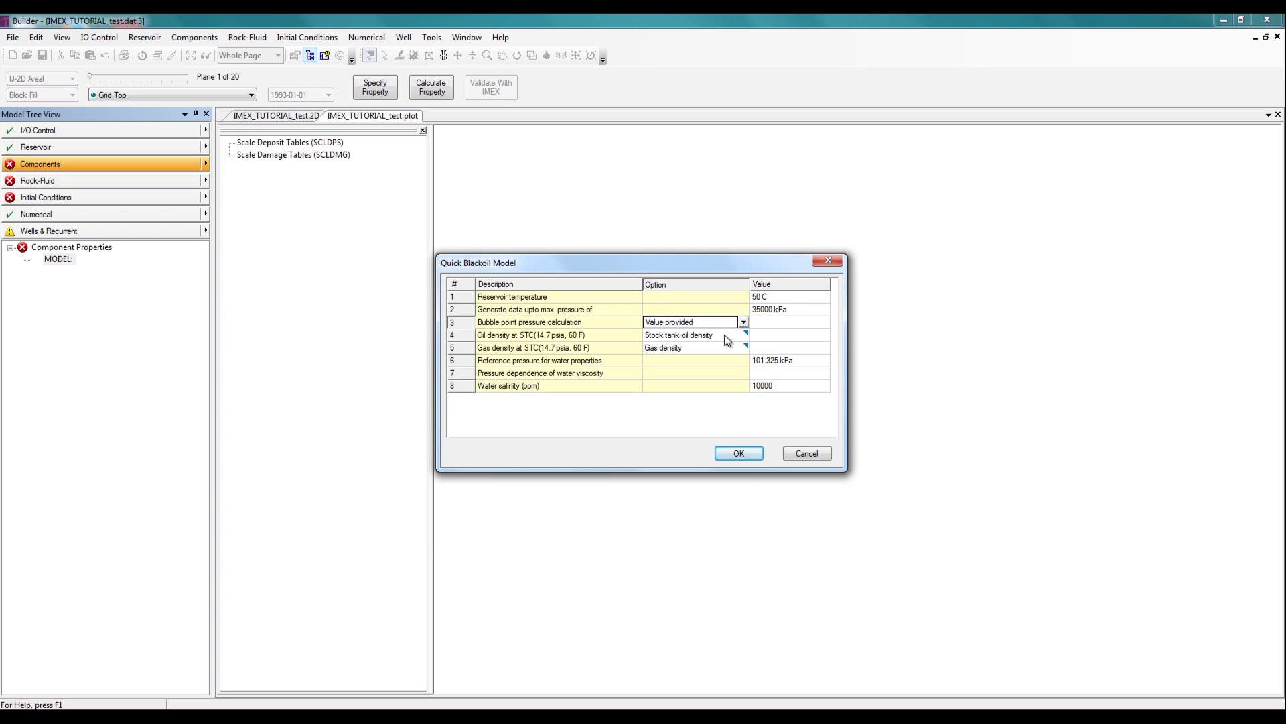
pyautogui.click(770, 322)
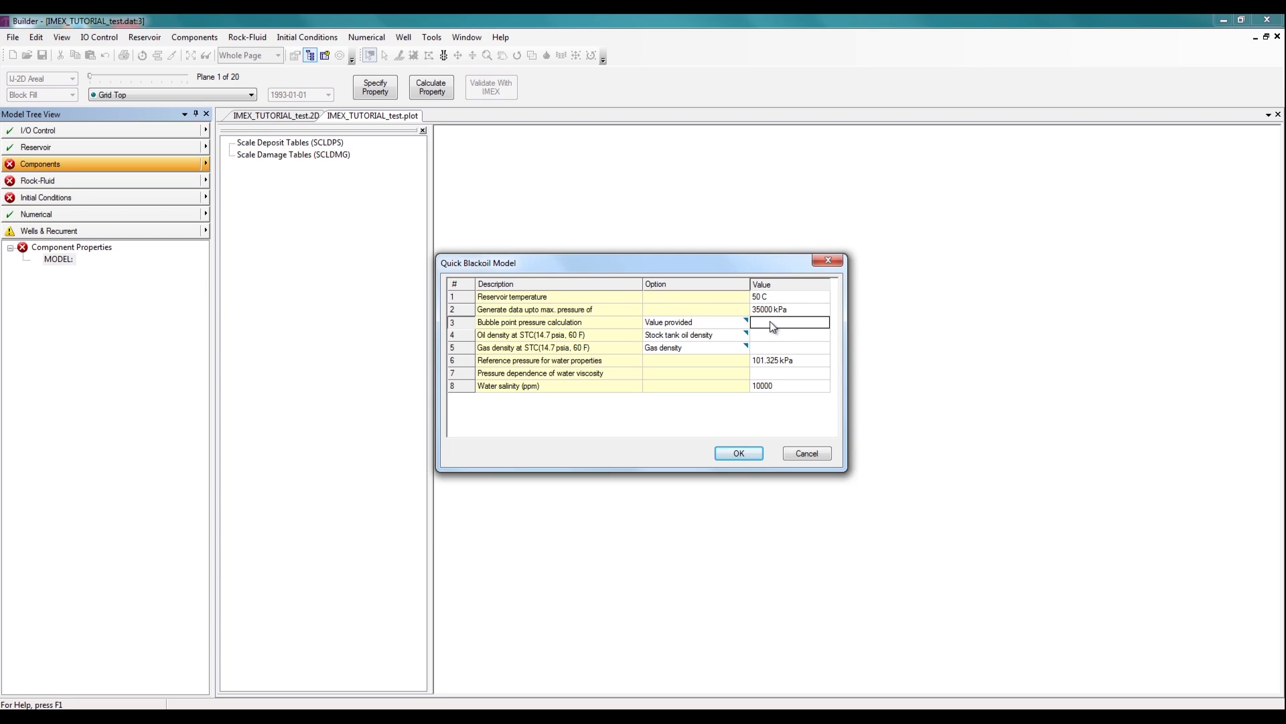
pyautogui.write('7500')
# Commit the 7500 kPa bubble point and specify stock tank oil gravity as 18 API
pyautogui.click(774, 333)
pyautogui.click(727, 339)
pyautogui.click(729, 342)
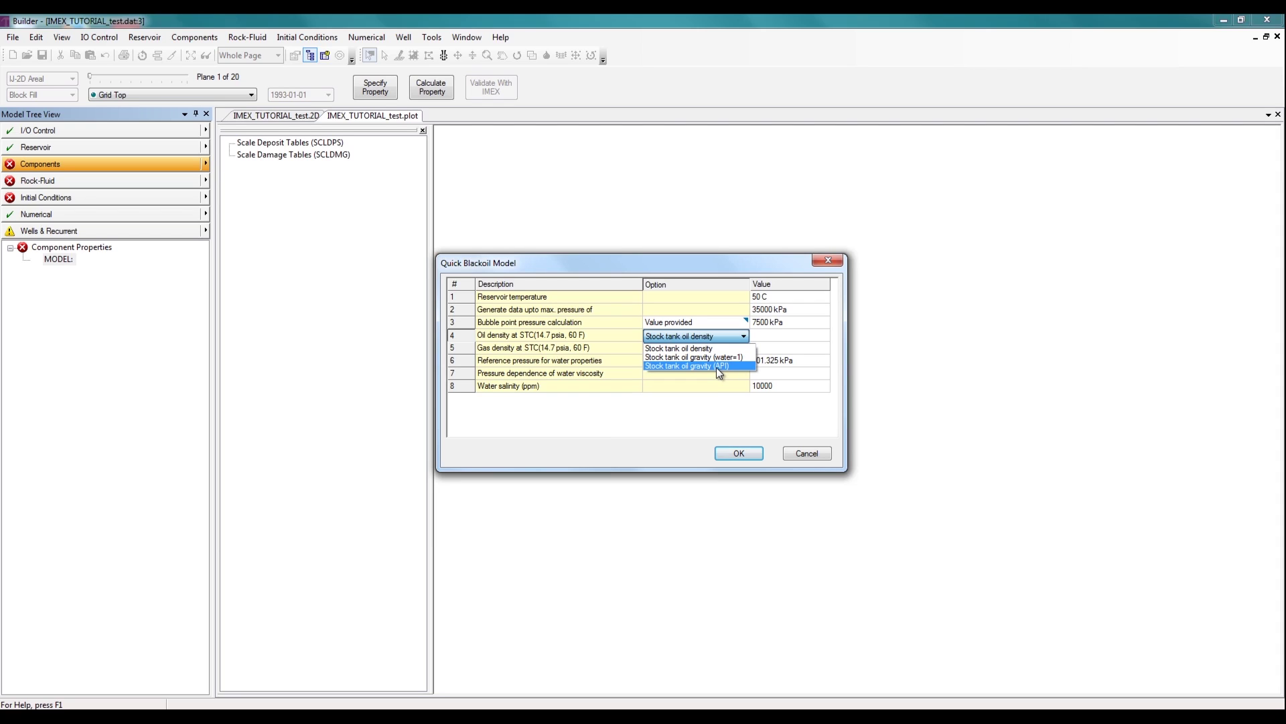
pyautogui.click(719, 368)
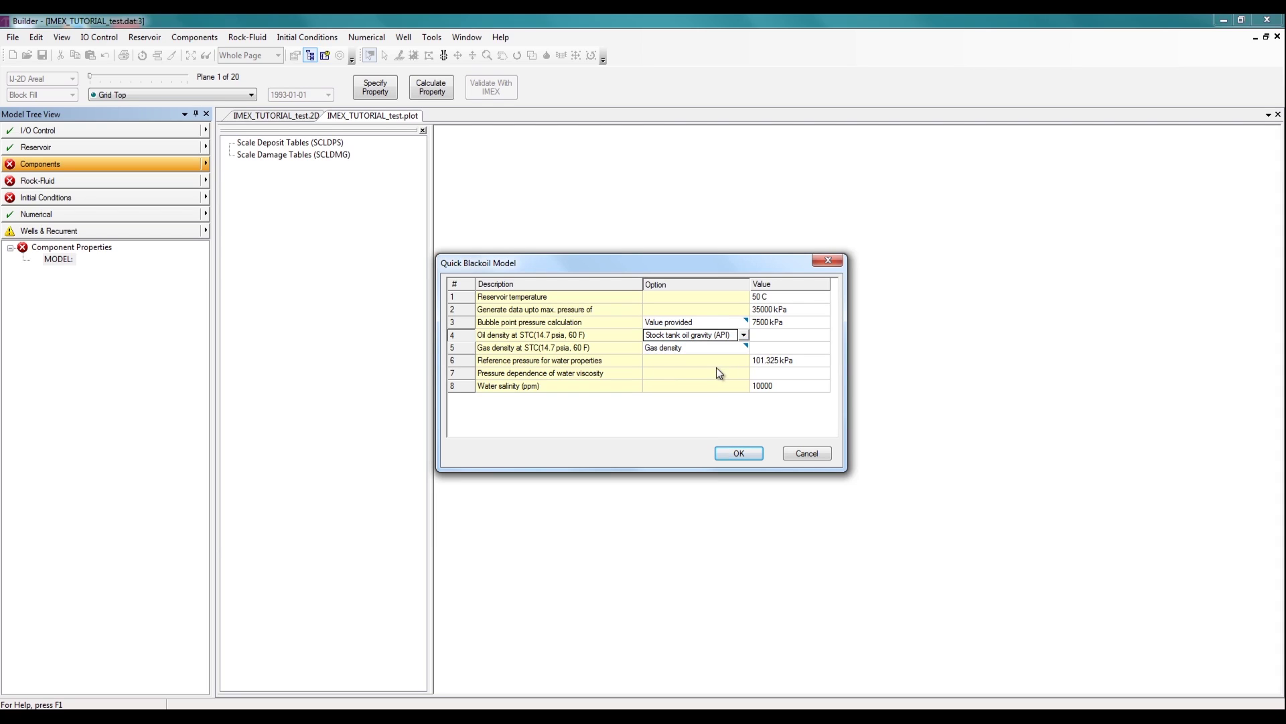
pyautogui.click(761, 339)
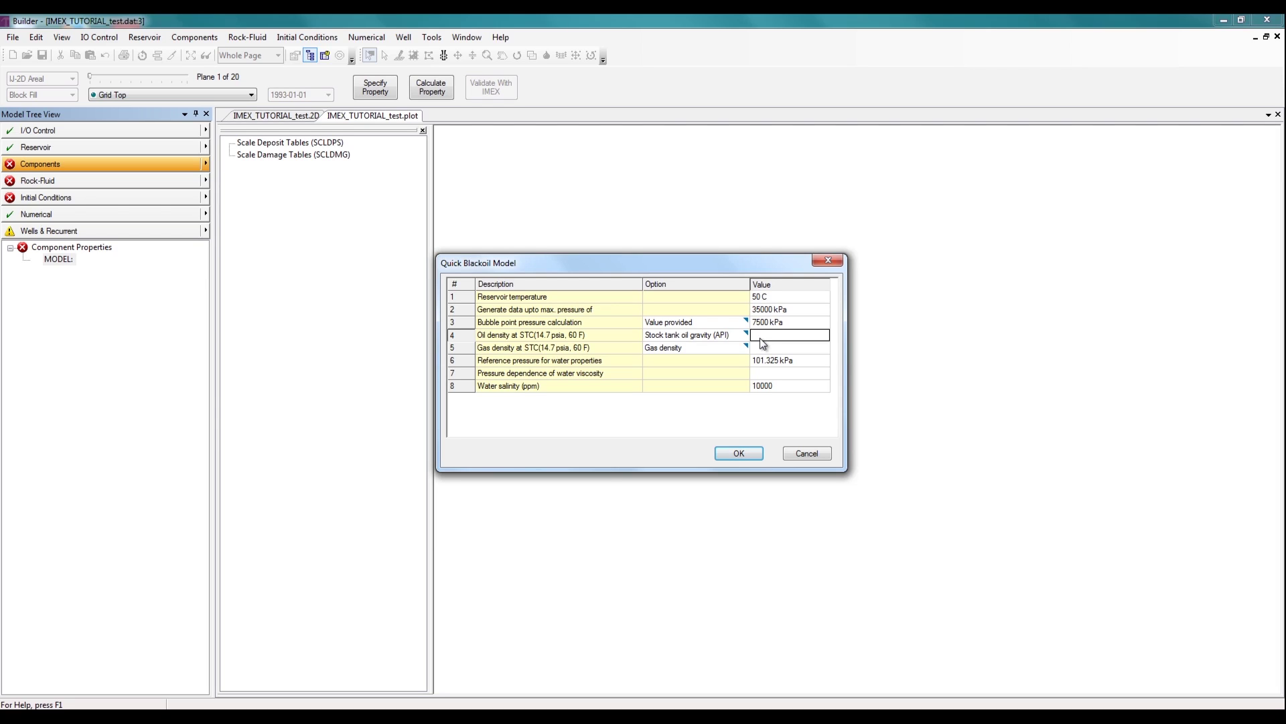
pyautogui.write('18')
pyautogui.click(764, 350)
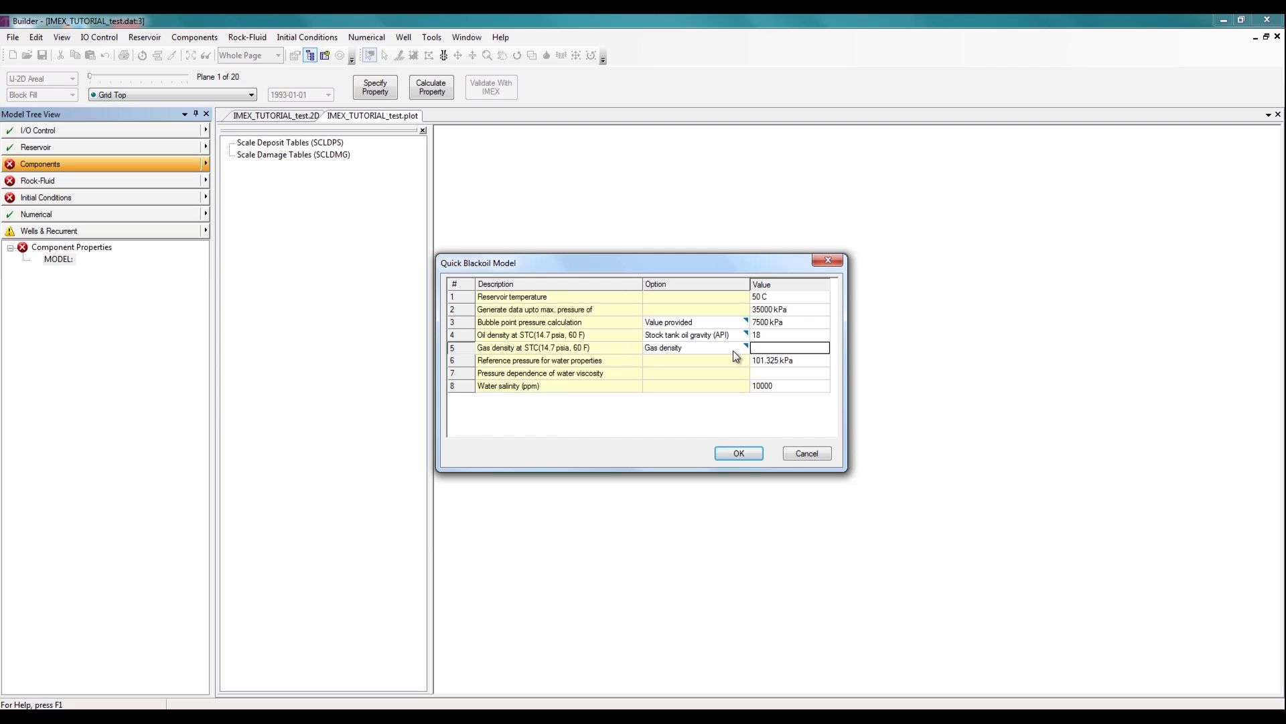
# Specify gas gravity (Air=1) as 0.75 and check the water salinity value
pyautogui.click(741, 349)
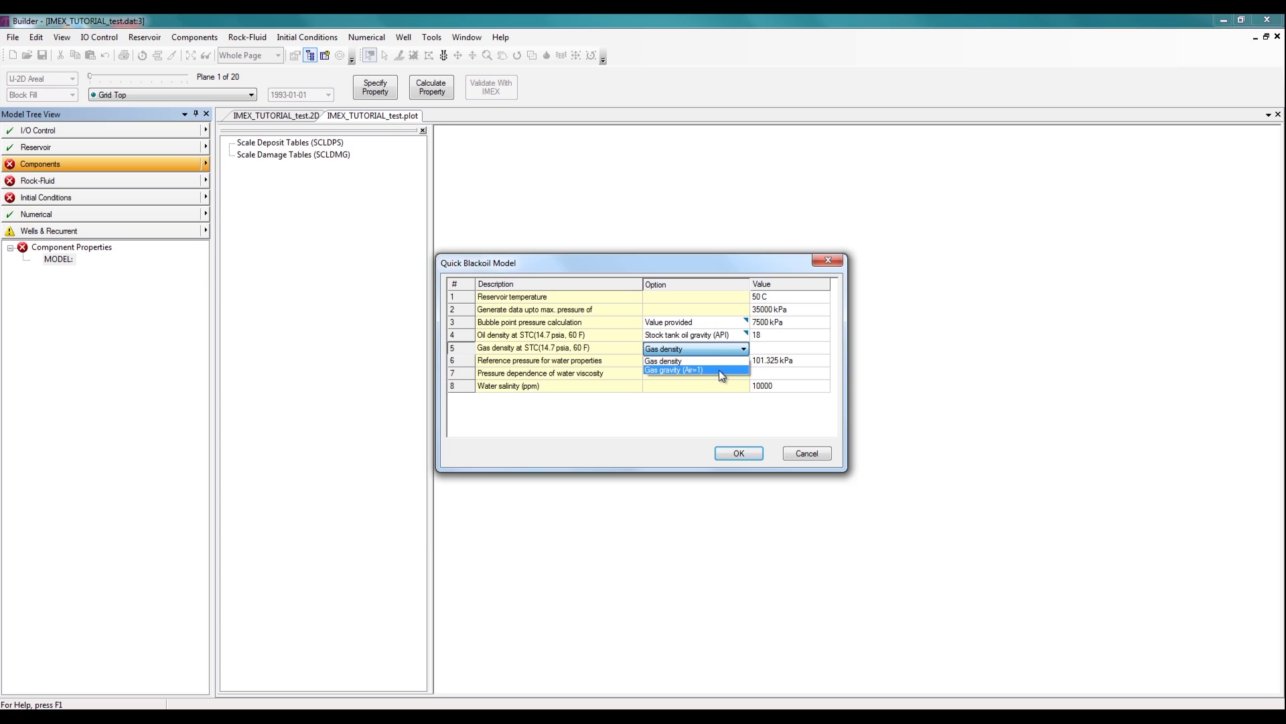
pyautogui.click(719, 370)
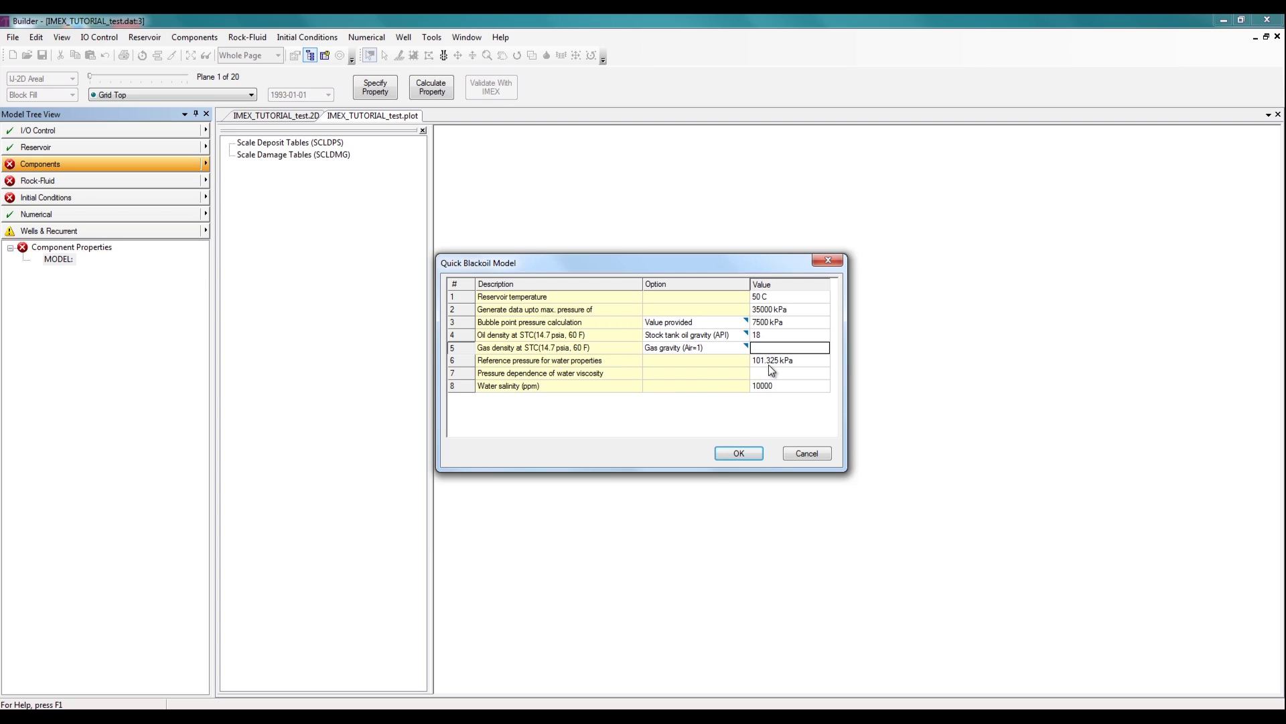
pyautogui.write('0.75')
pyautogui.click(776, 362)
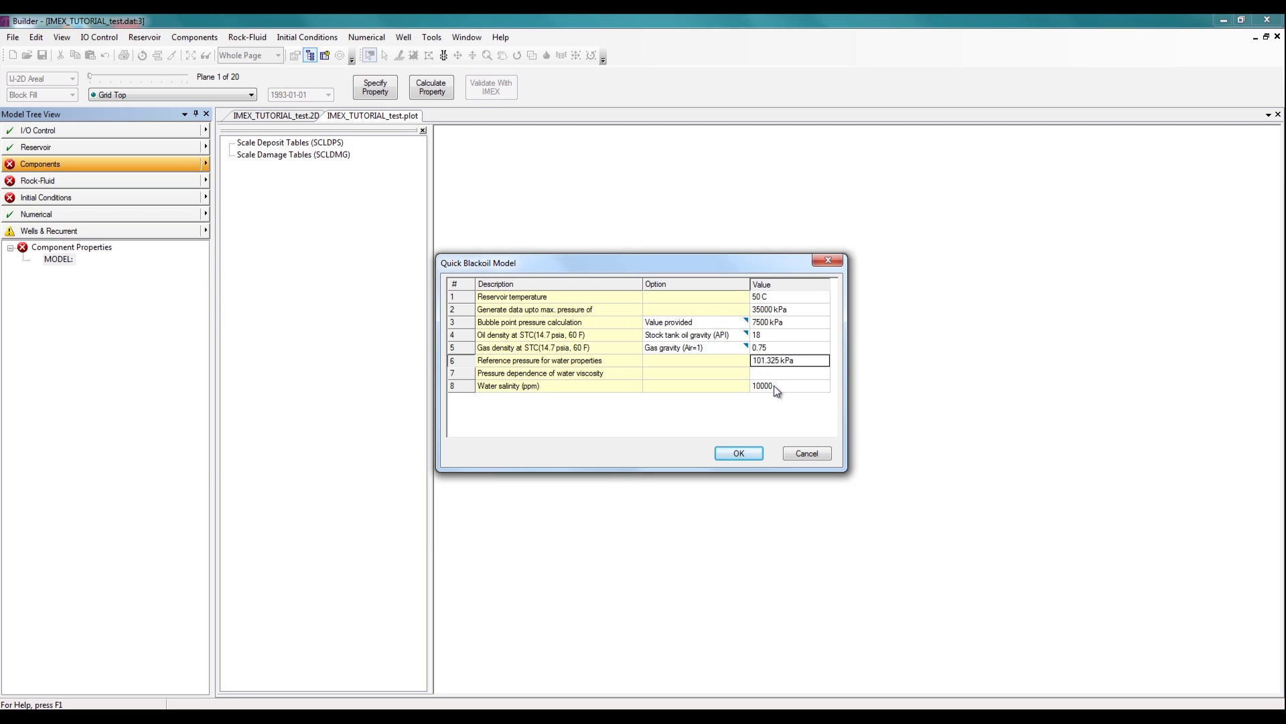
pyautogui.click(774, 384)
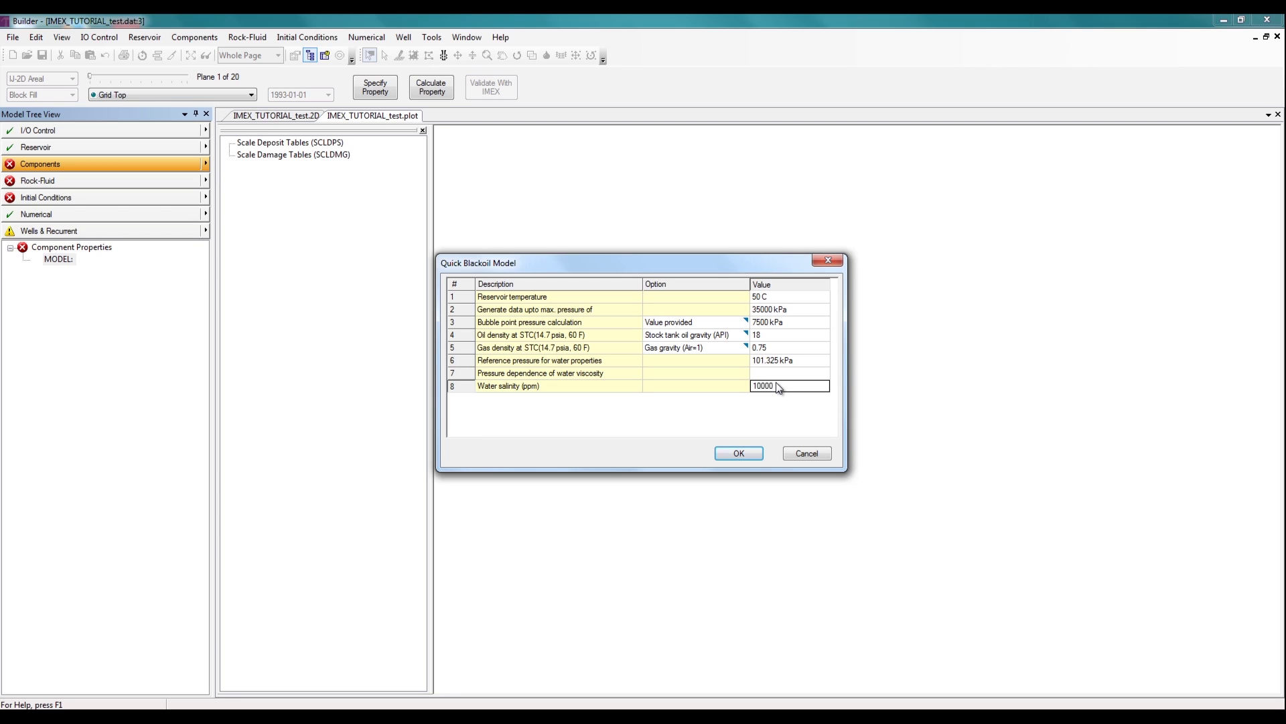
# Generate the black-oil model and view the Rs/Bo, Eg and viscosity versus pressure plots
pyautogui.click(739, 454)
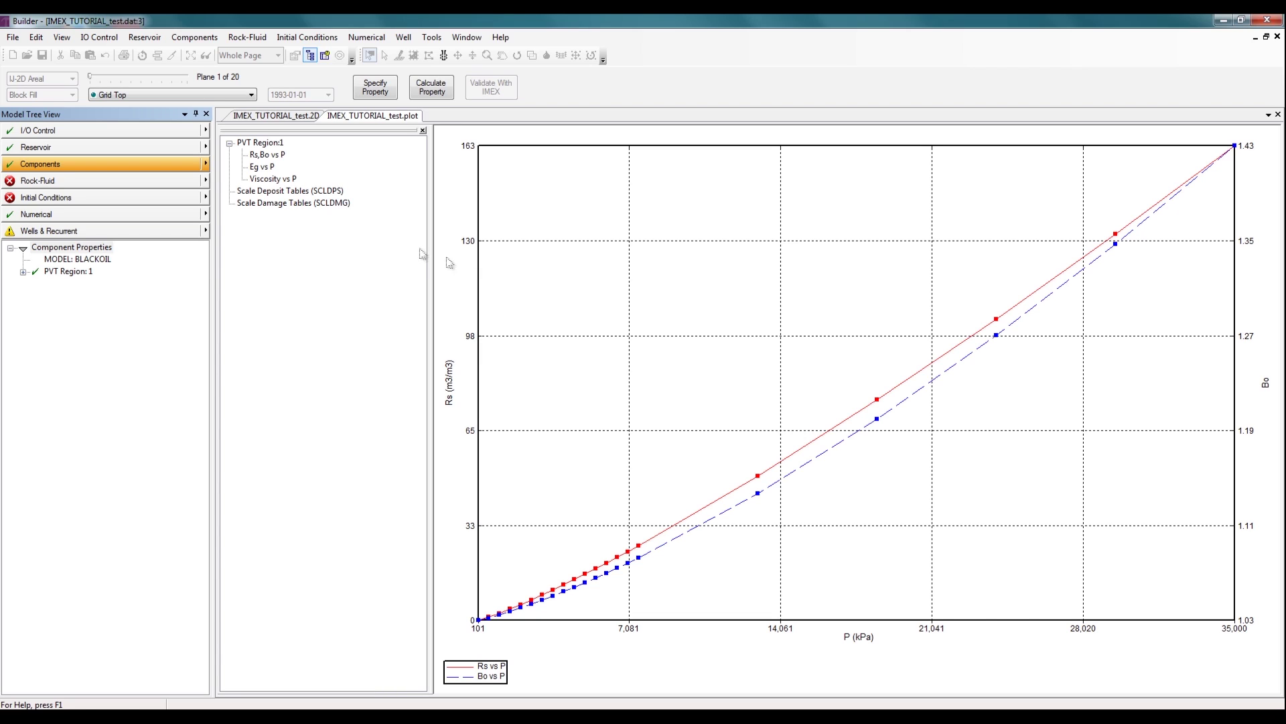
pyautogui.click(286, 157)
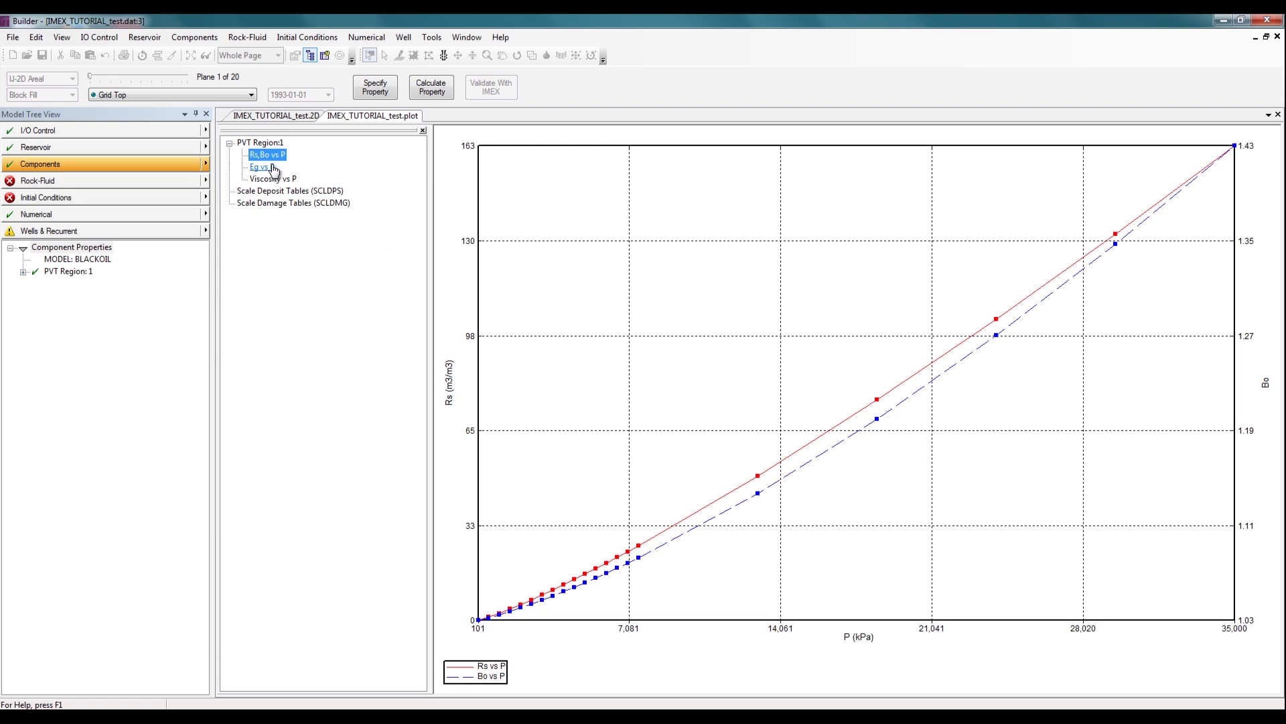
pyautogui.click(271, 171)
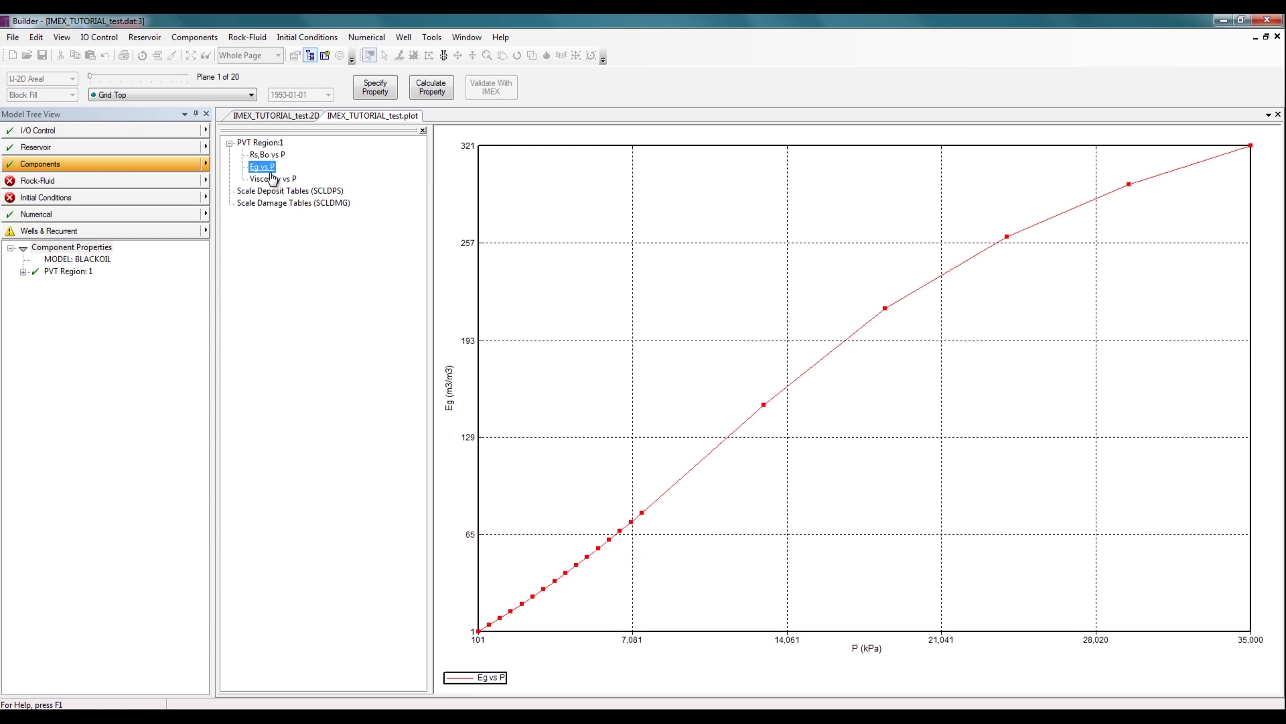
pyautogui.click(272, 179)
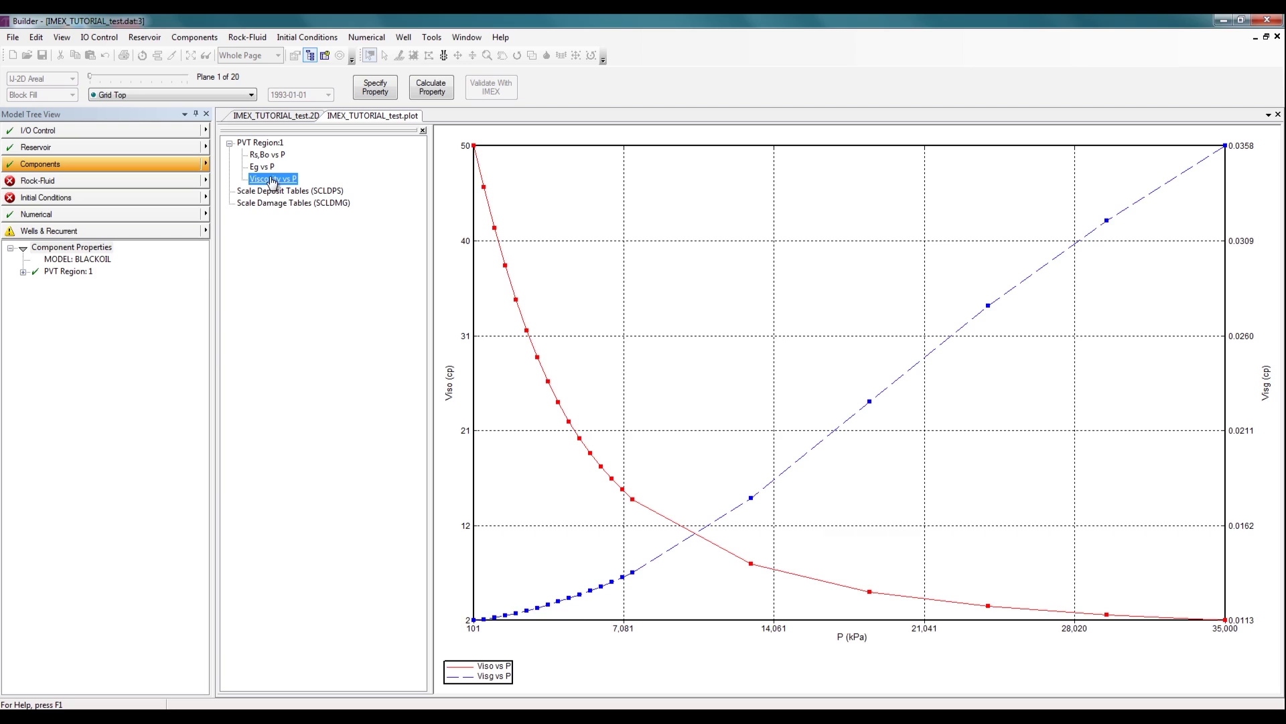
# Open PVT Region 1's settings, show its PVT Table and select the table values
pyautogui.doubleClick(65, 272)
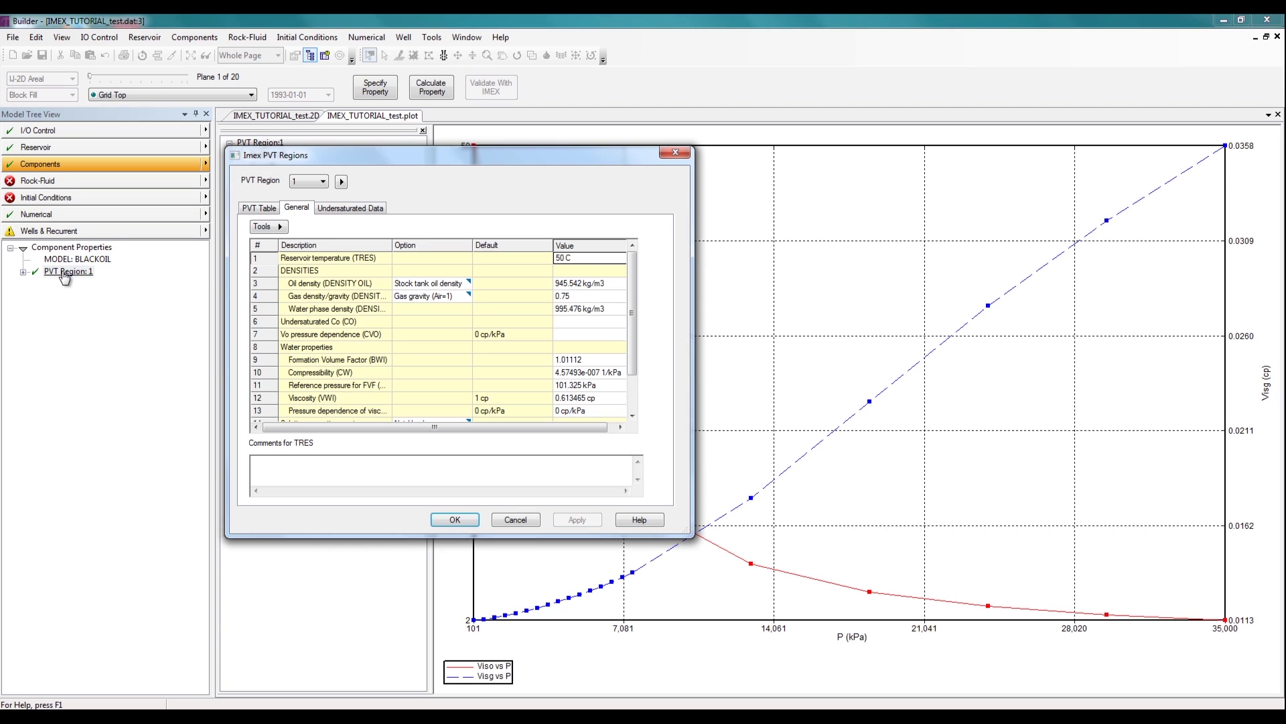
pyautogui.click(261, 210)
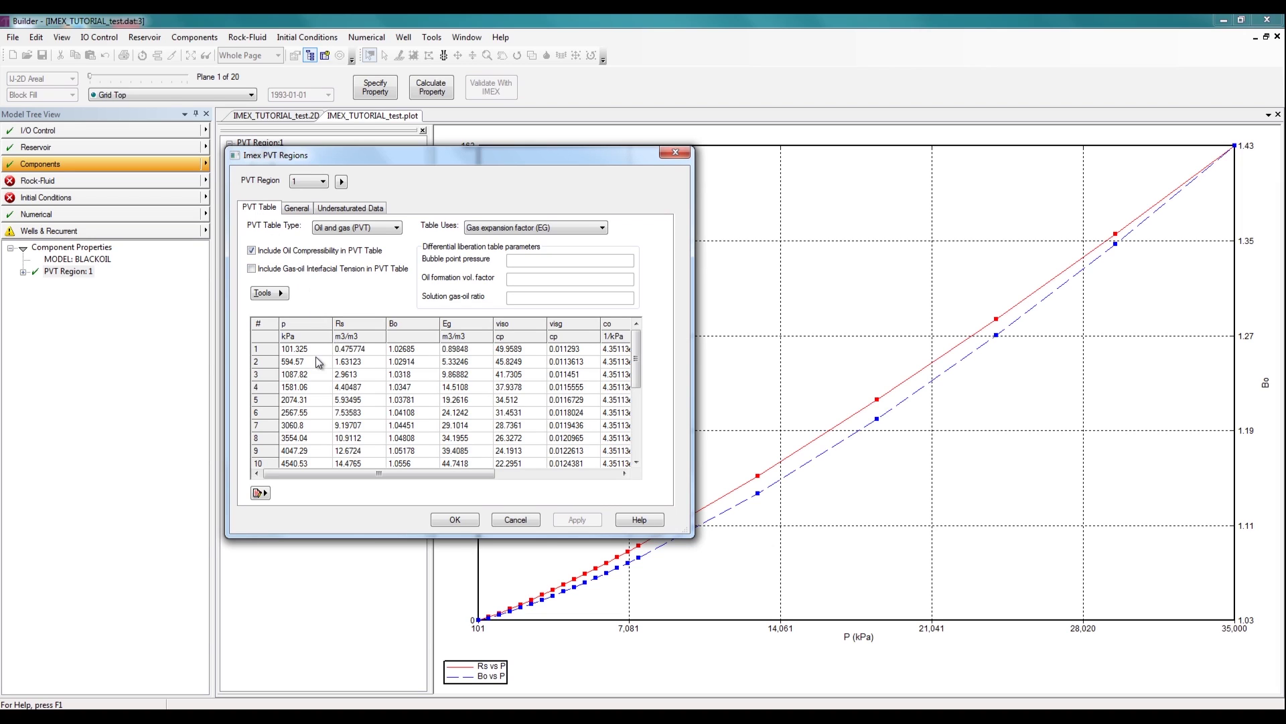
pyautogui.moveTo(312, 350); pyautogui.dragTo(615, 465)
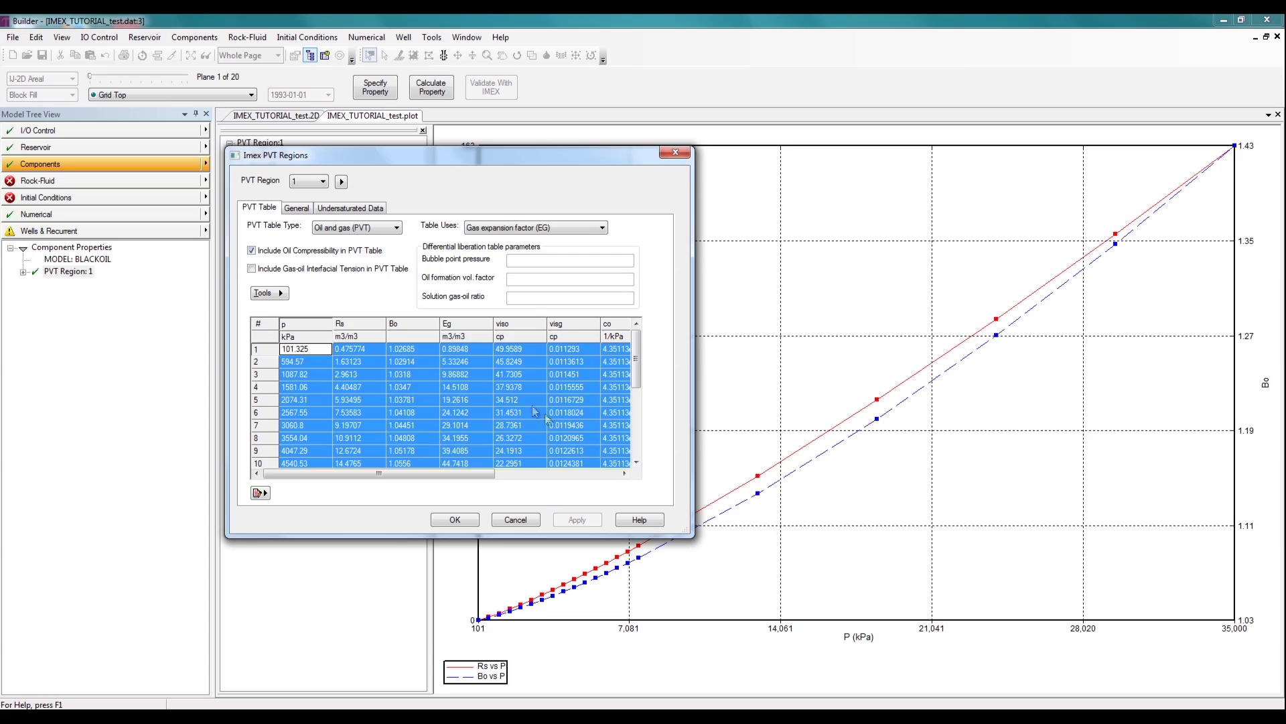
pyautogui.click(527, 404)
pyautogui.click(306, 350)
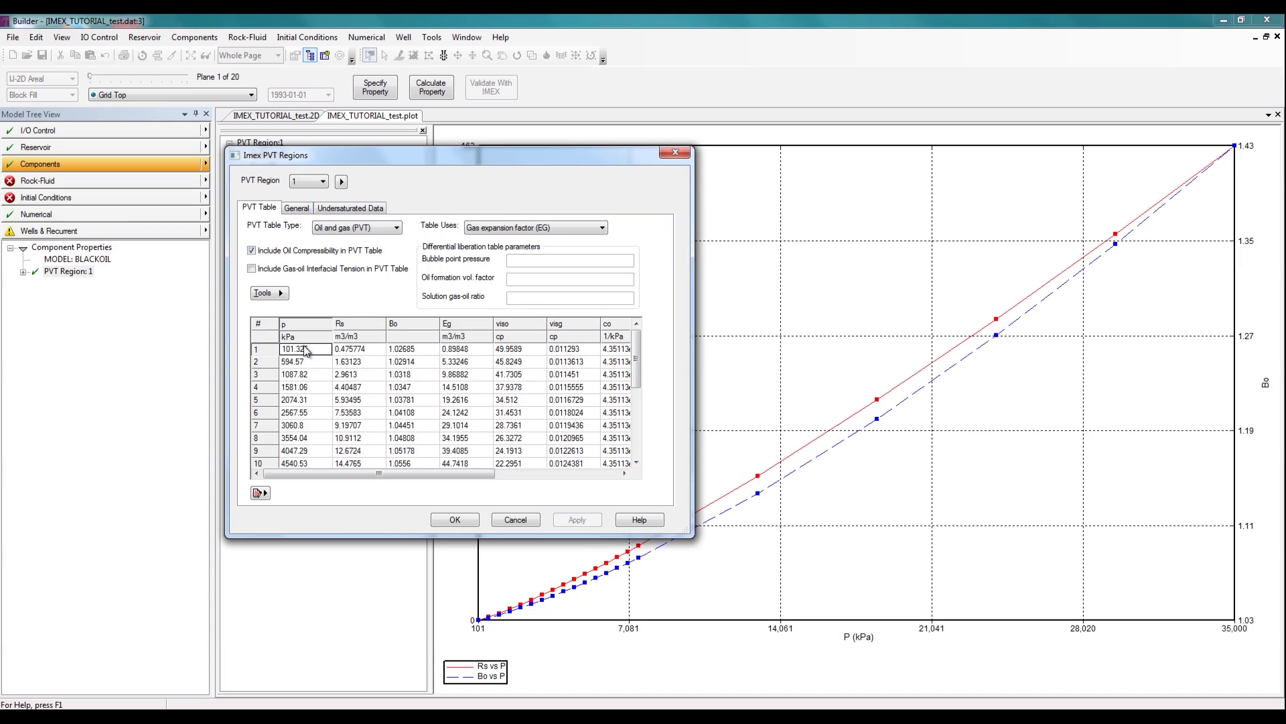
pyautogui.click(265, 296)
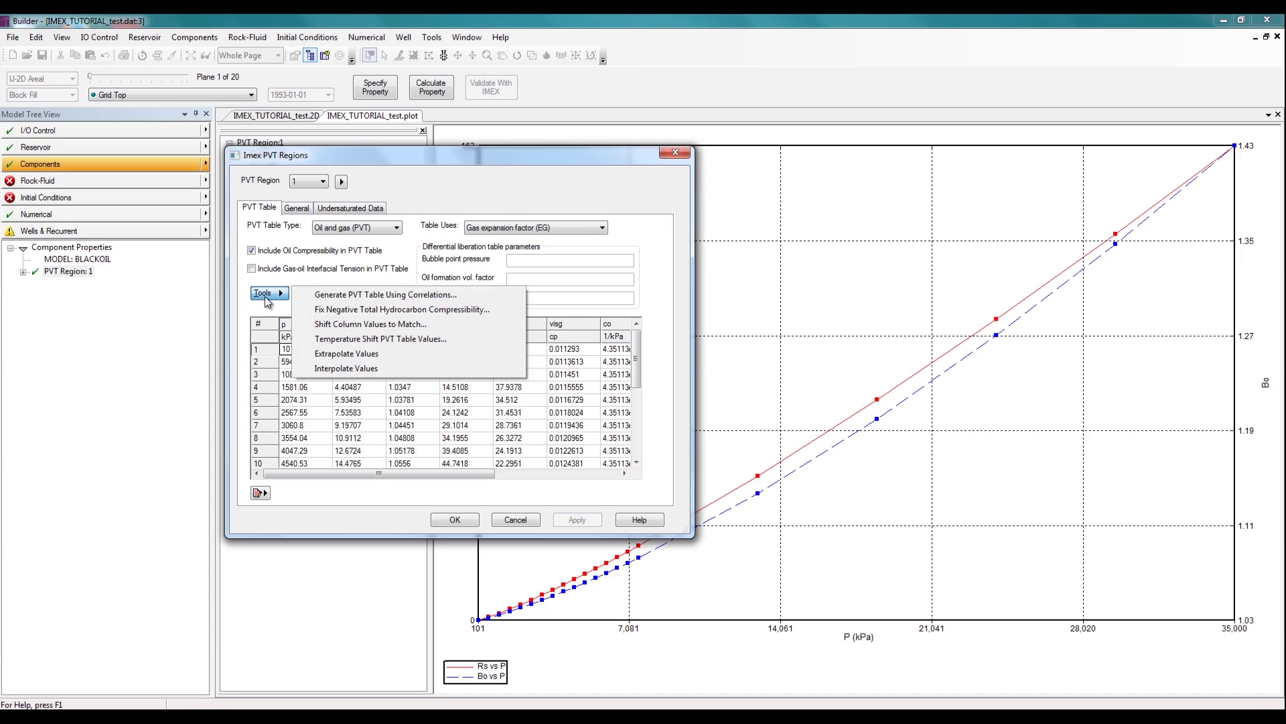
pyautogui.click(373, 298)
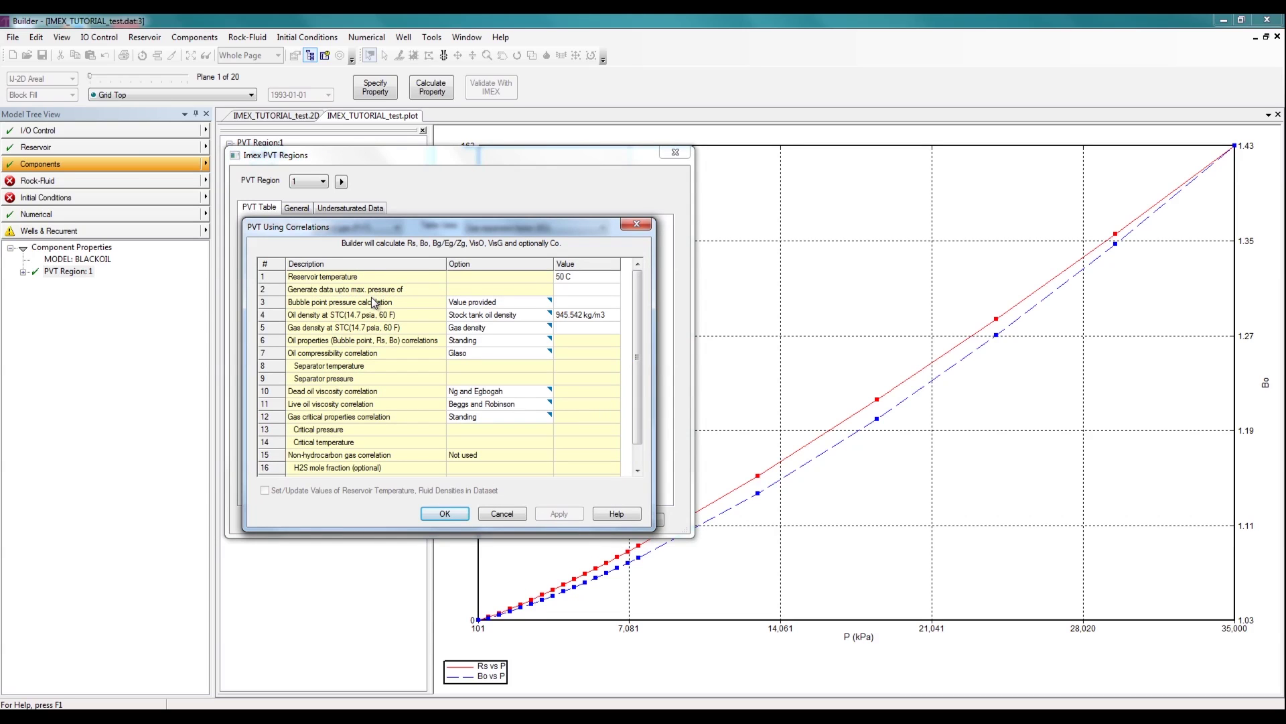
pyautogui.click(464, 310)
pyautogui.click(468, 333)
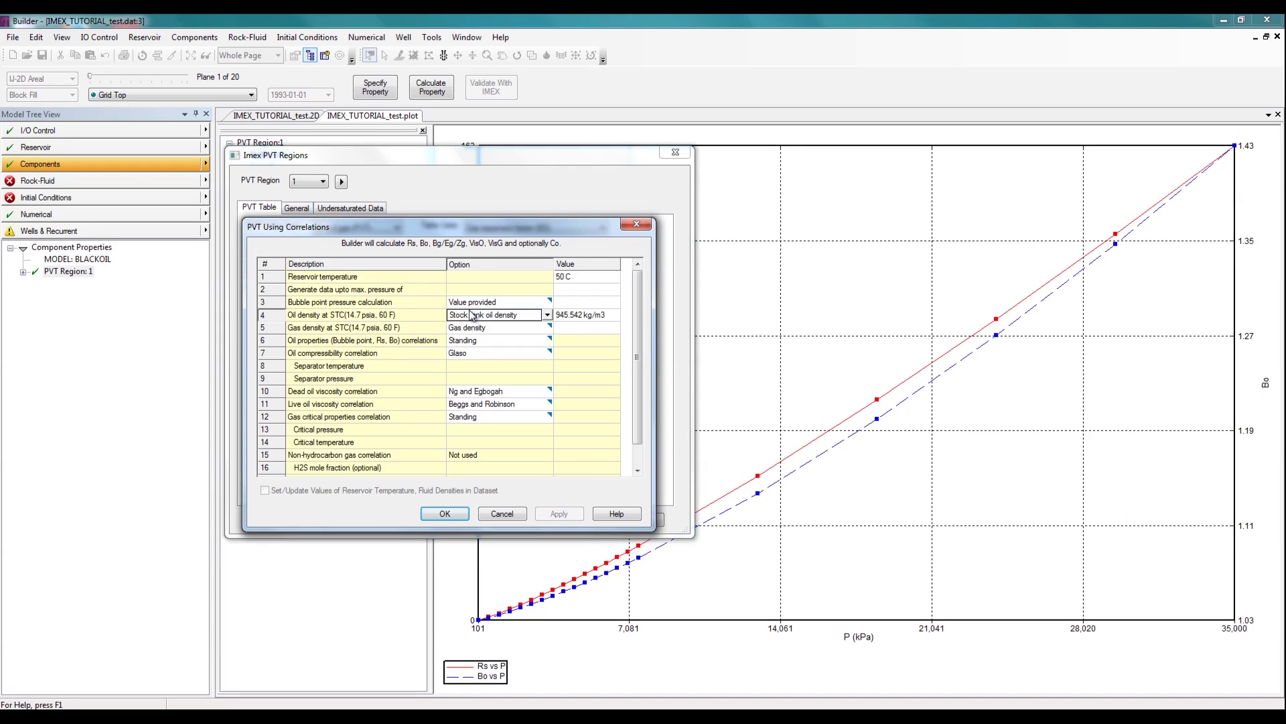
pyautogui.click(480, 315)
pyautogui.click(497, 360)
pyautogui.click(501, 339)
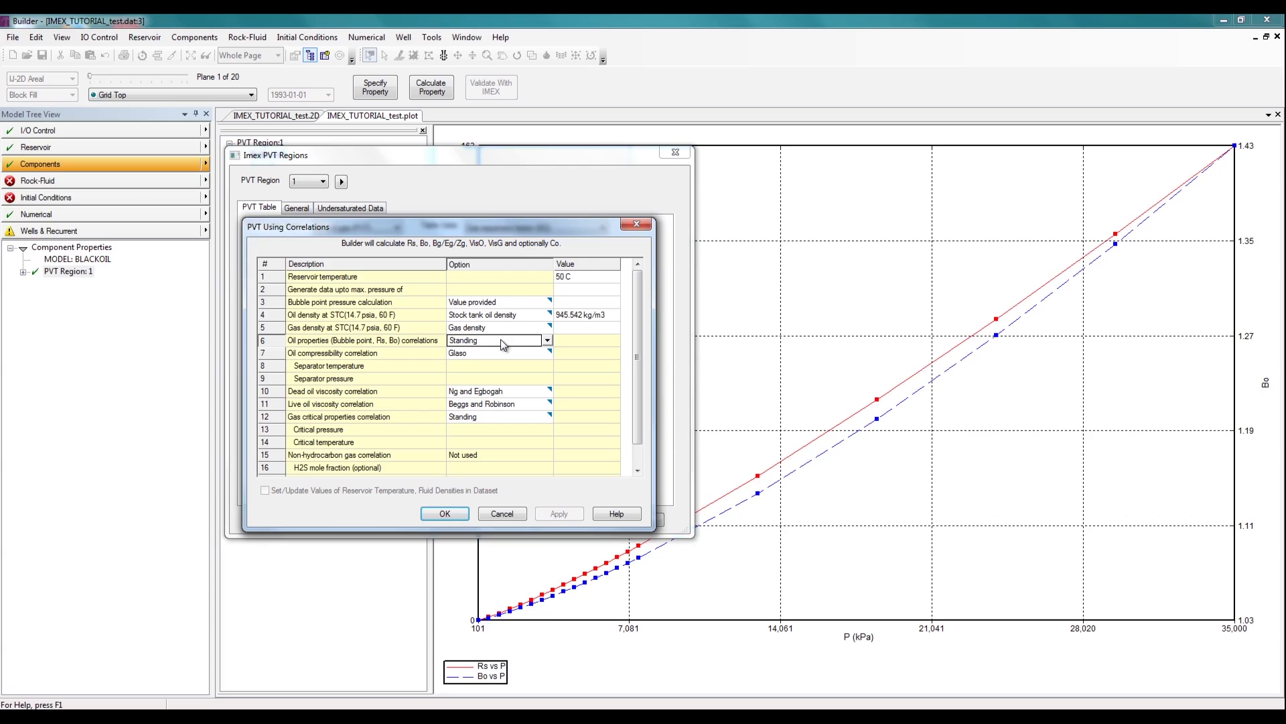
pyautogui.click(500, 339)
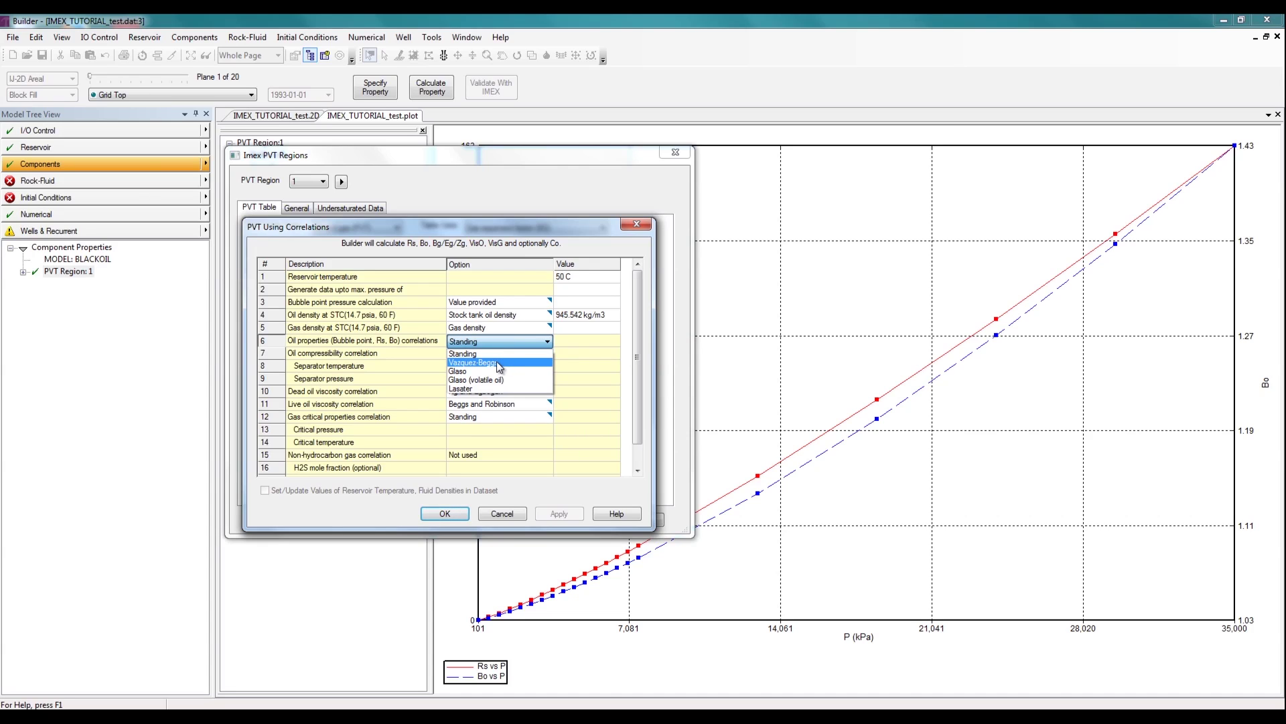
pyautogui.click(497, 362)
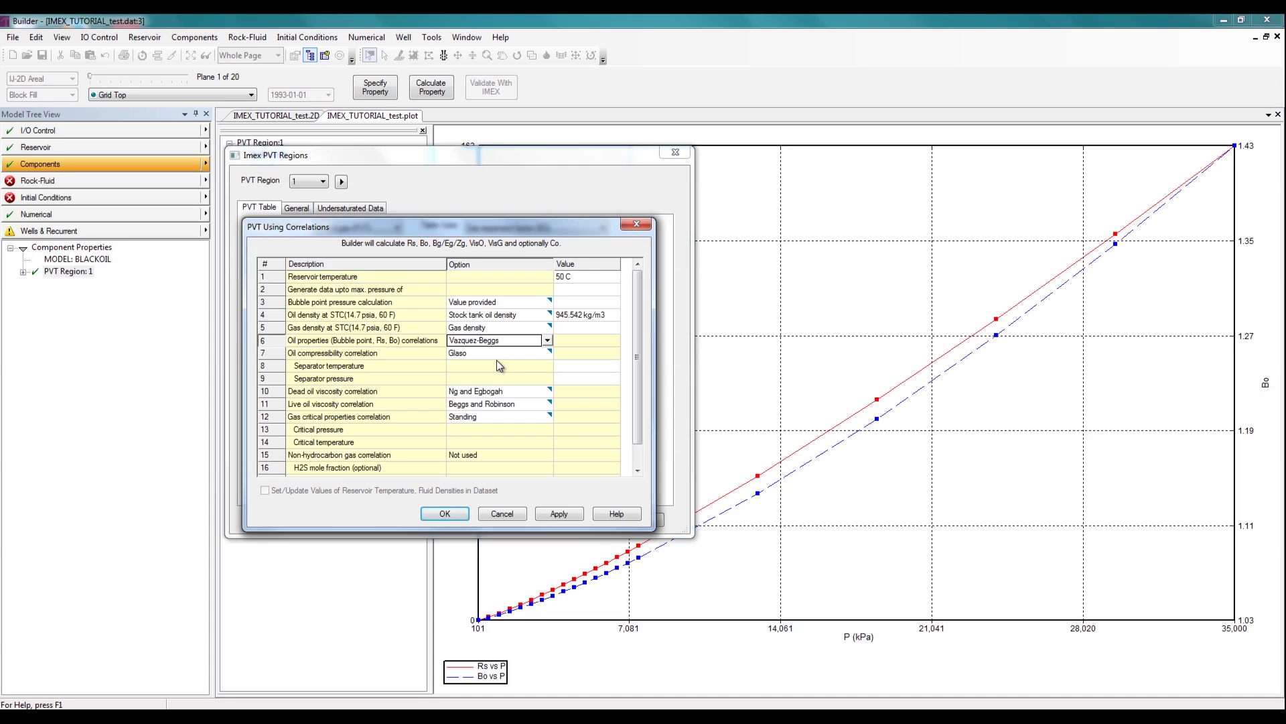
pyautogui.click(503, 513)
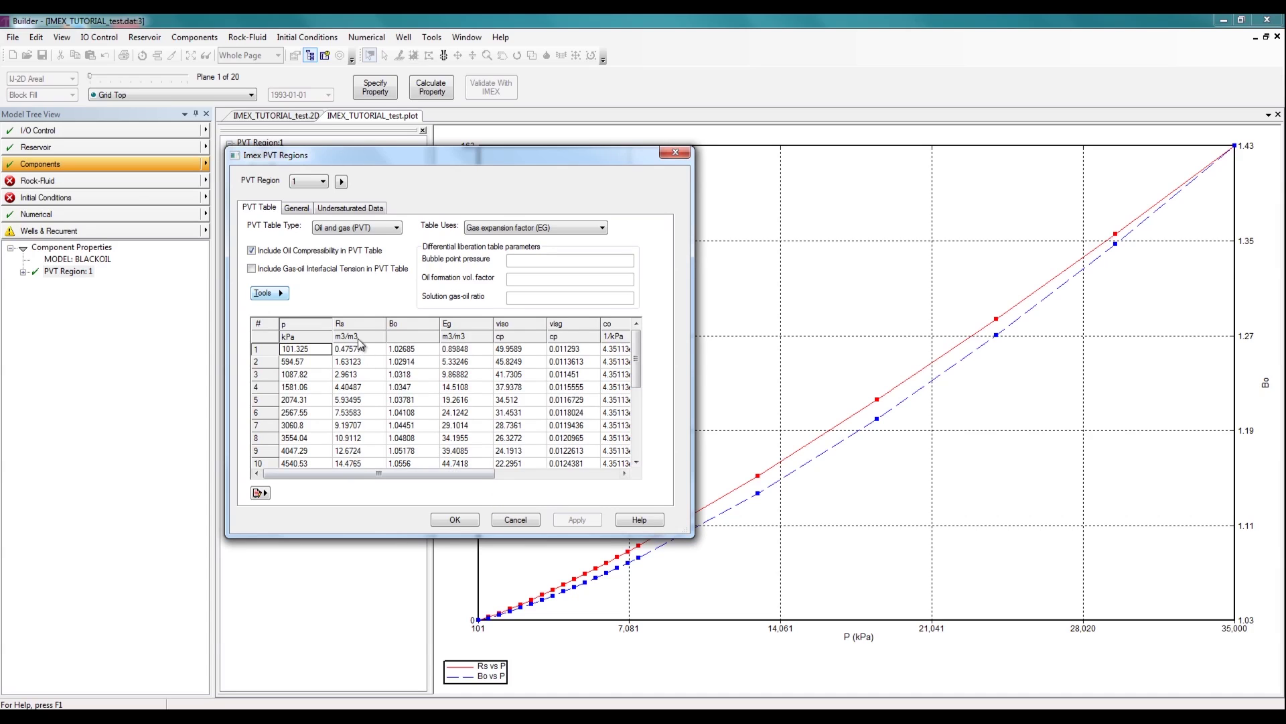
# View the Undersaturated Data settings, then cancel the Imex PVT Regions dialog
pyautogui.click(355, 206)
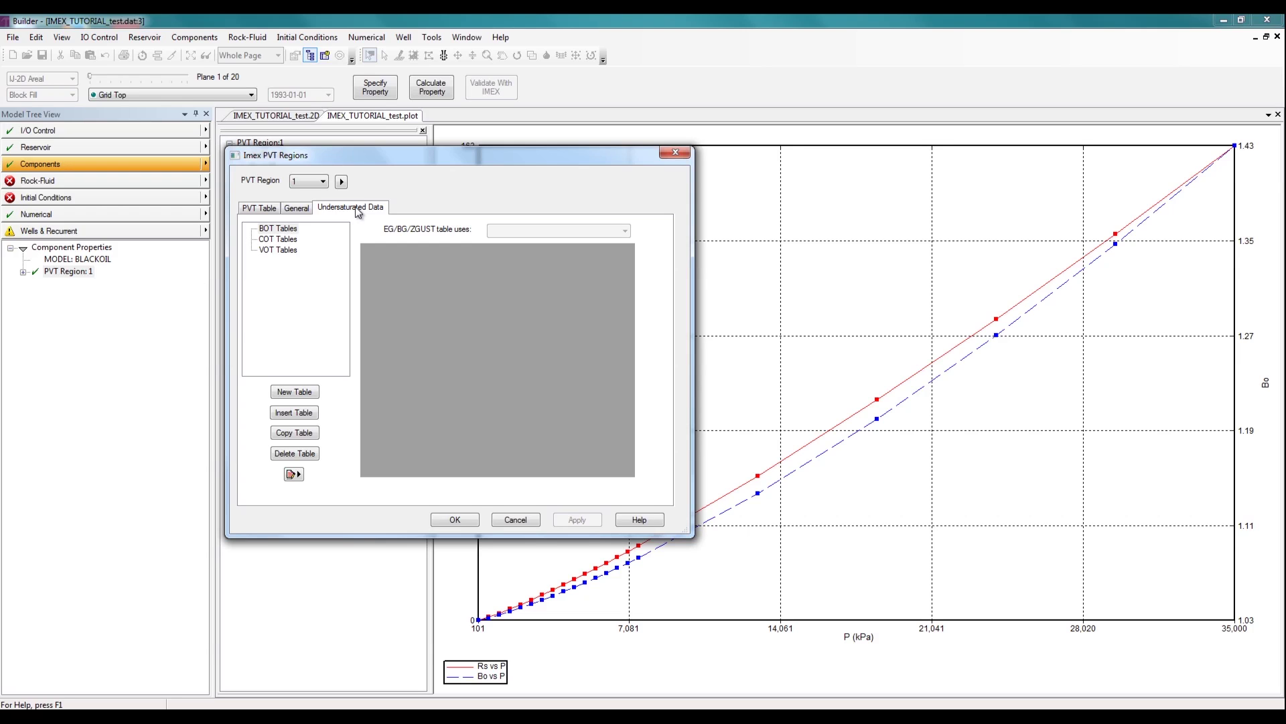
pyautogui.click(527, 522)
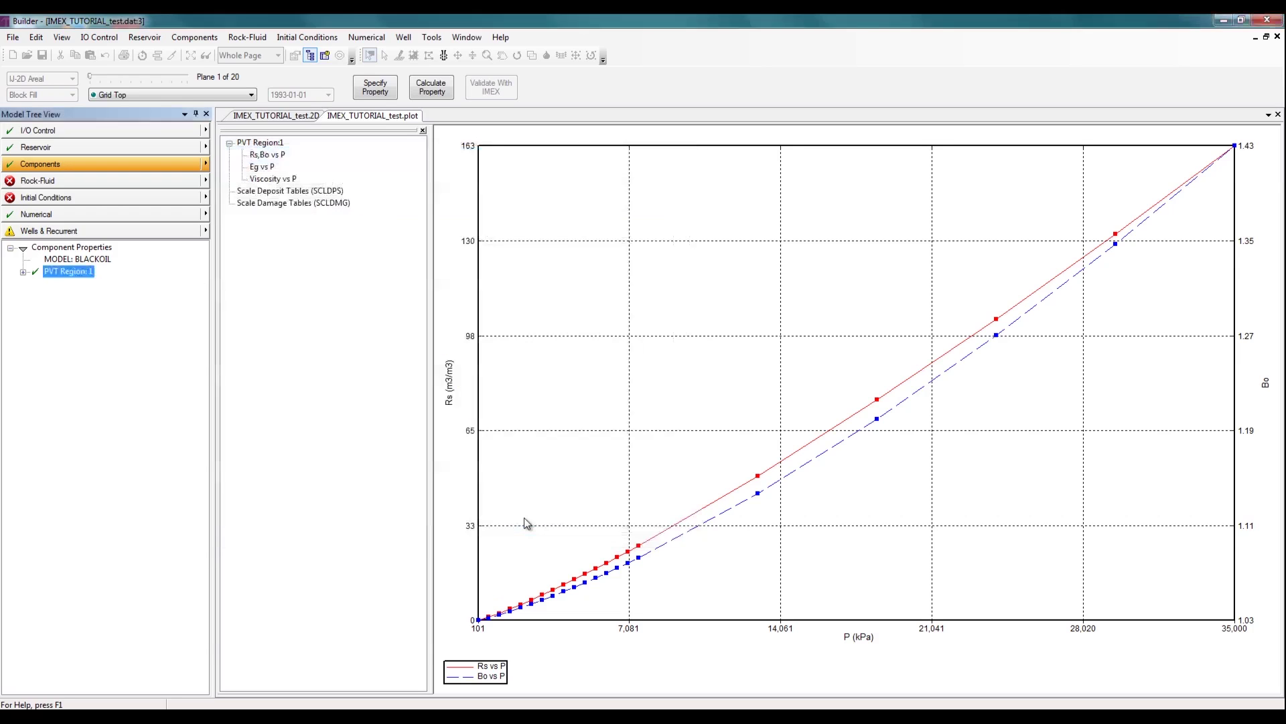